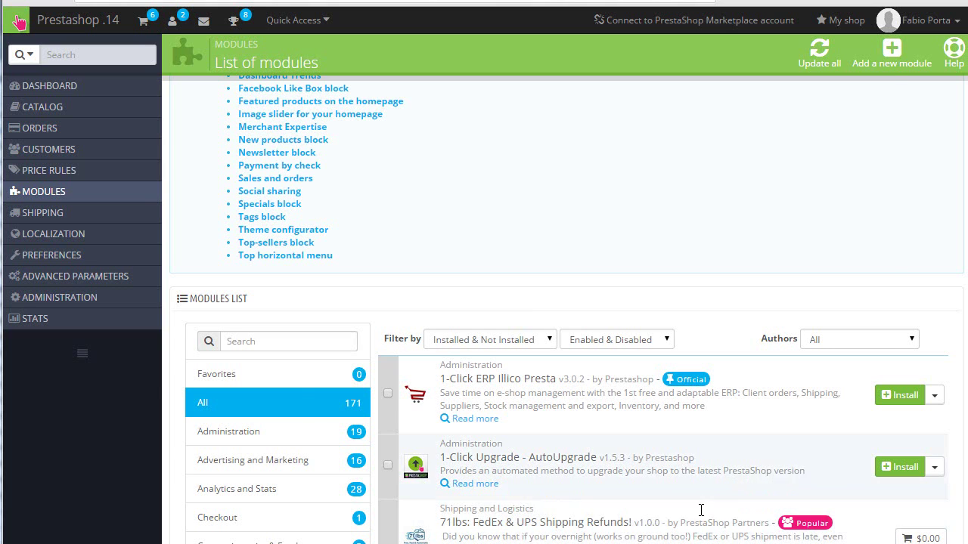
- Switch to the file explorer, open config\xml in the prestashop folder and locate default_country_modules_list.xml and must_have_modules_list.xml
key("alt+Tab")
double_click(754, 129)
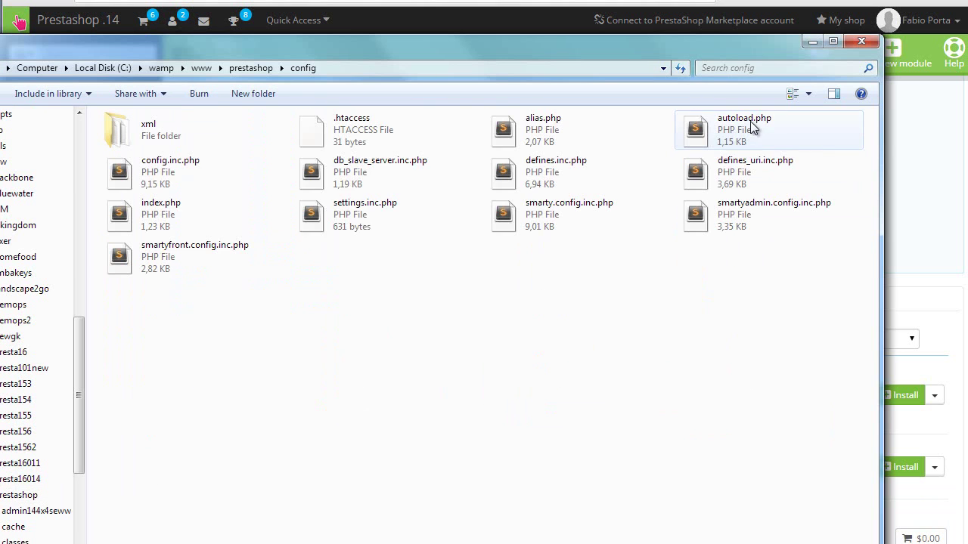
double_click(195, 145)
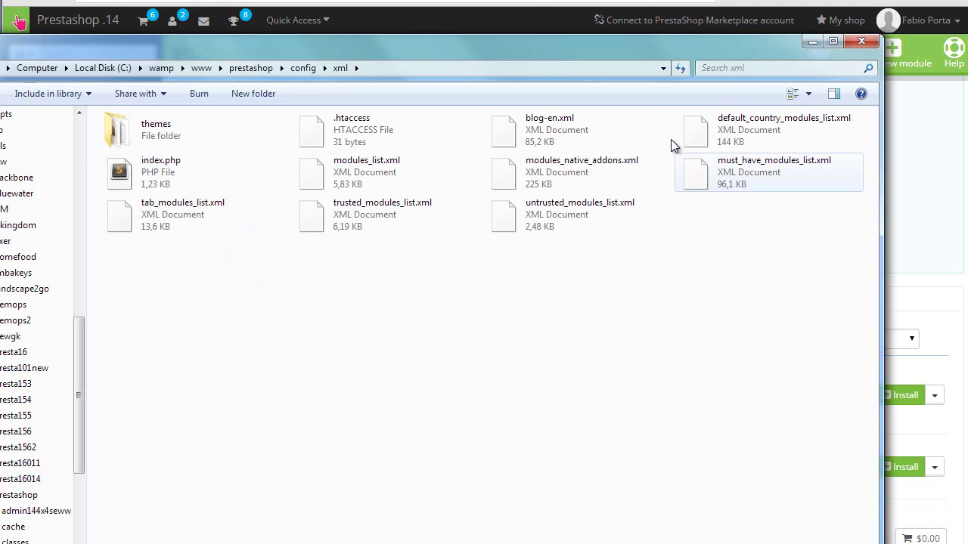
left_click(752, 132)
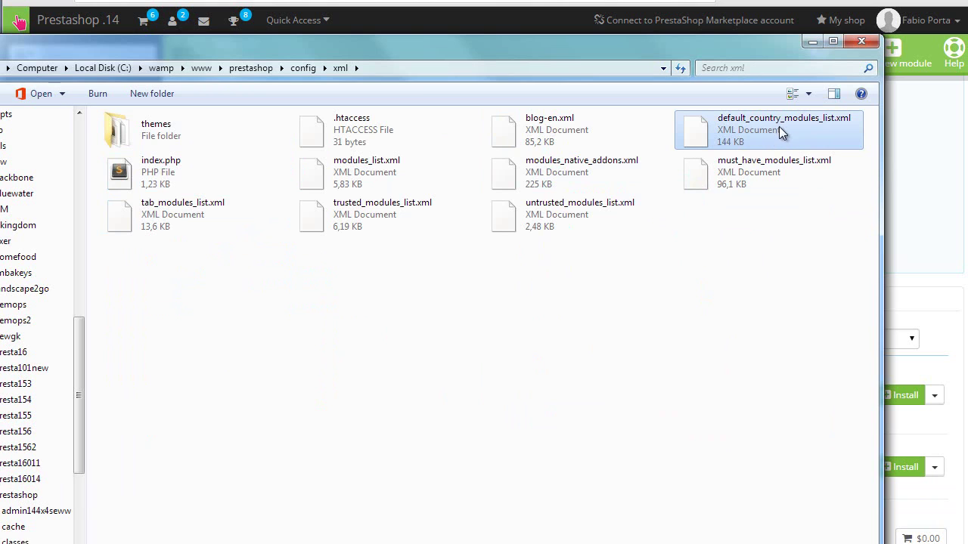
left_click(759, 173)
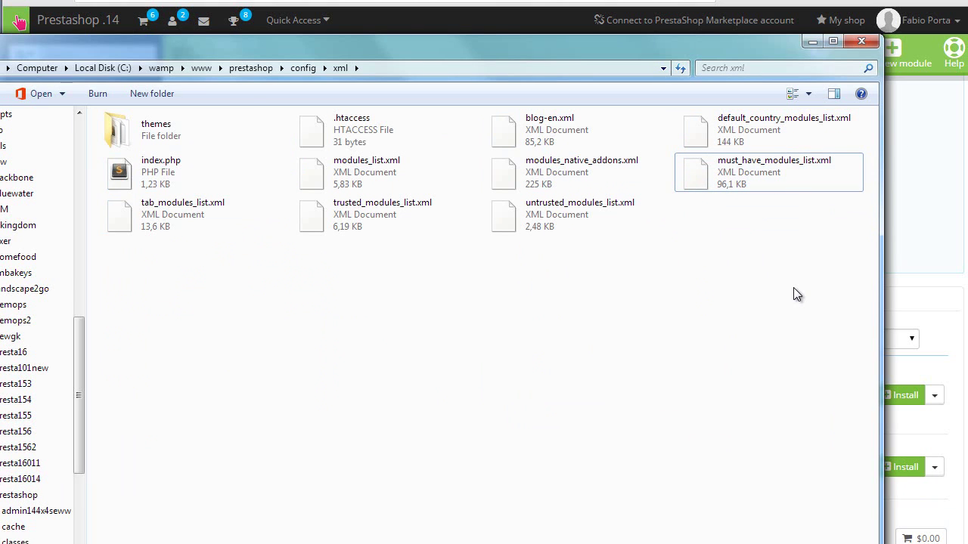
- Delete default_country_modules_list.xml and must_have_modules_list.xml, and reload the modules page in the browser
left_click_drag(793, 288, 803, 168)
key("Delete")
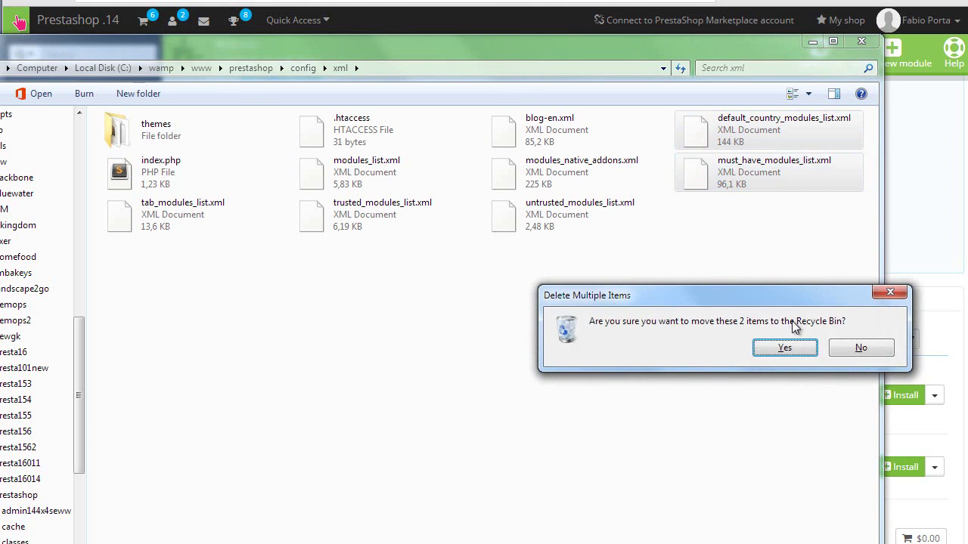
left_click(741, 353)
left_click(912, 203)
key("F5")
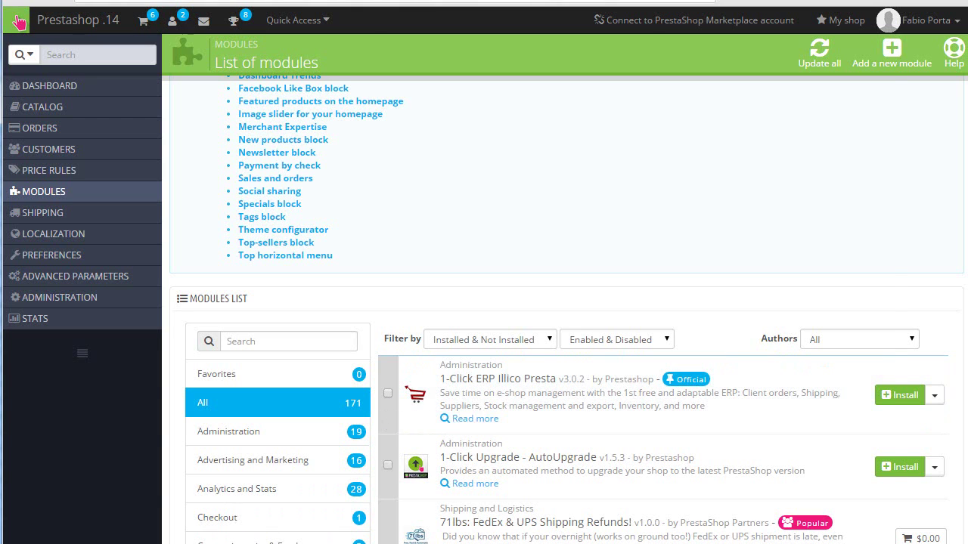
- Switch to the file explorer, go to the prestashop classes folder and open Tools.php in the code editor
key("alt+Tab")
key("BackSpace")
key("BackSpace")
type("cl")
key("Return")
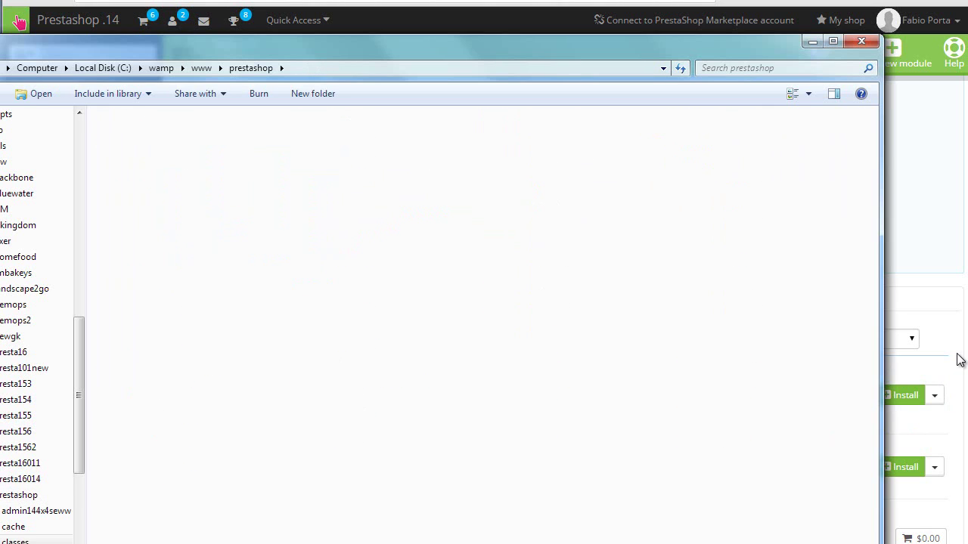
scroll(563, 239, "down", 5)
scroll(563, 239, "down", 5)
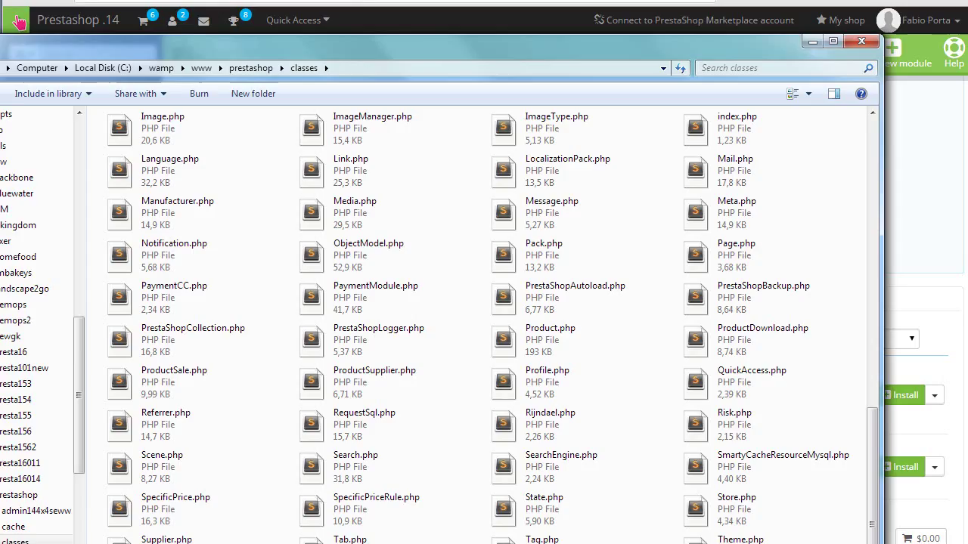
type("tools")
key("Return")
- Jump to the addonsRequest function and insert "return false;" as its first line
key("ctrl+r")
type("addons")
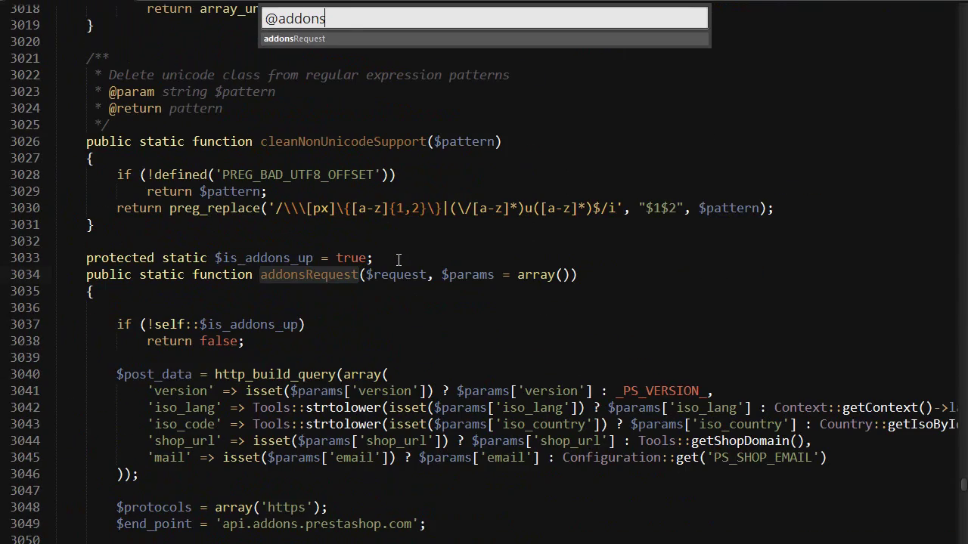
key("Return")
left_click(286, 301)
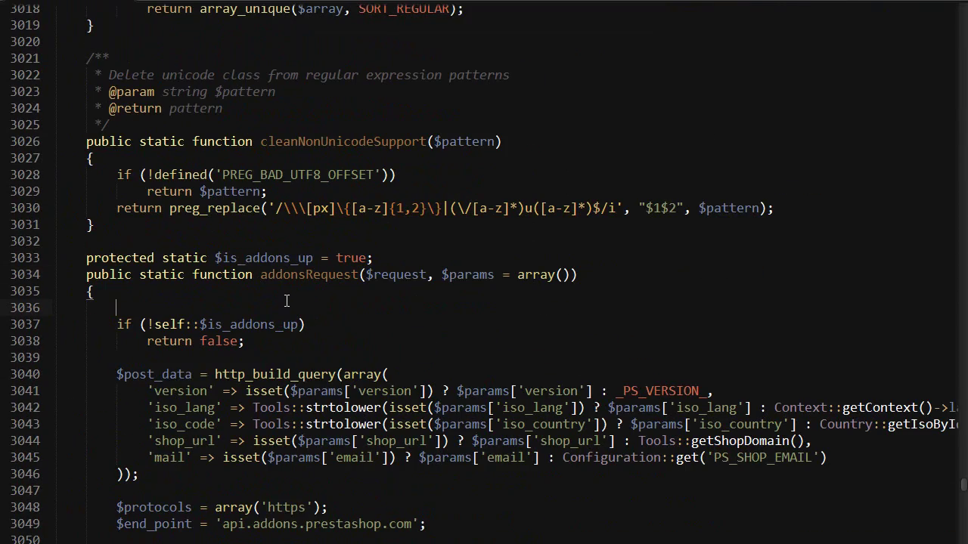
type("retu")
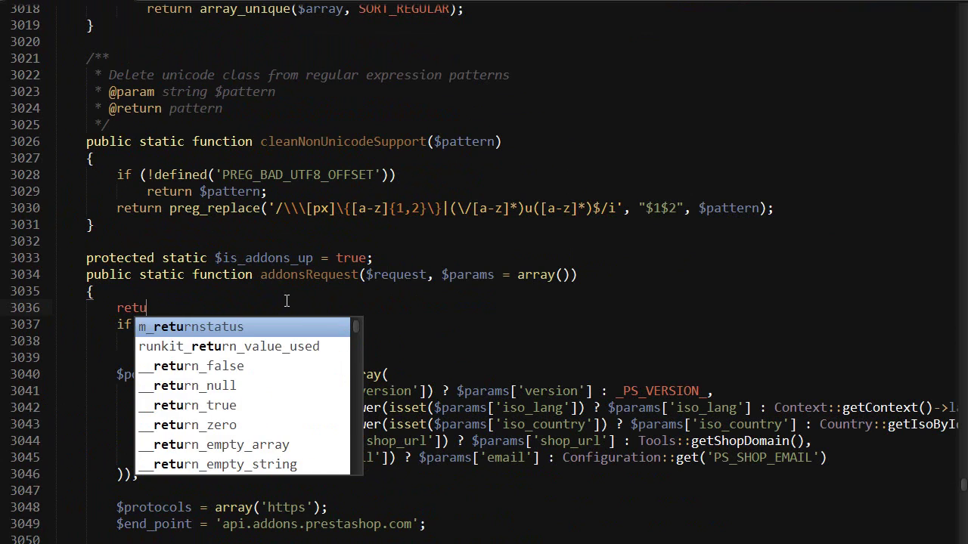
type("rn false;")
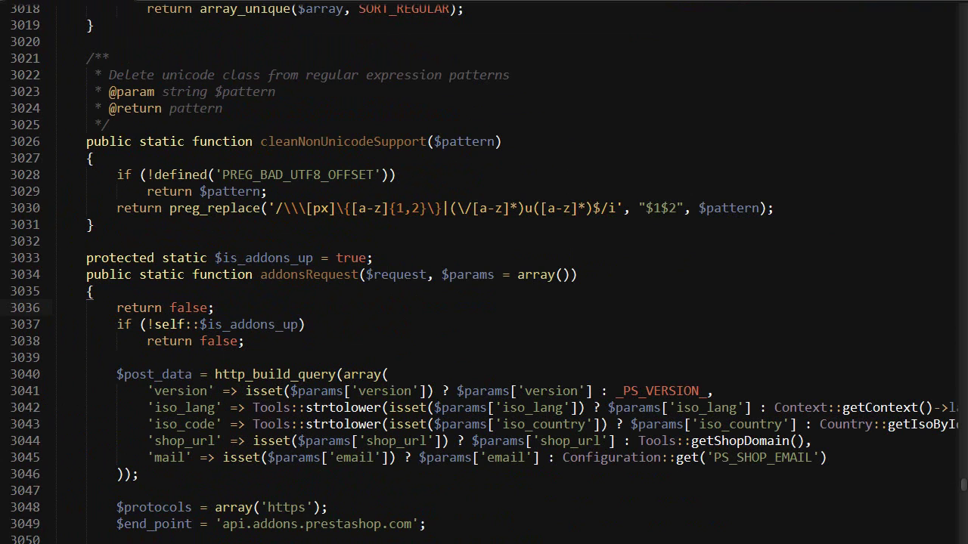
- Switch back to the file explorer and open the config\xml folder of the prestashop installation
key("alt+Tab")
key("BackSpace")
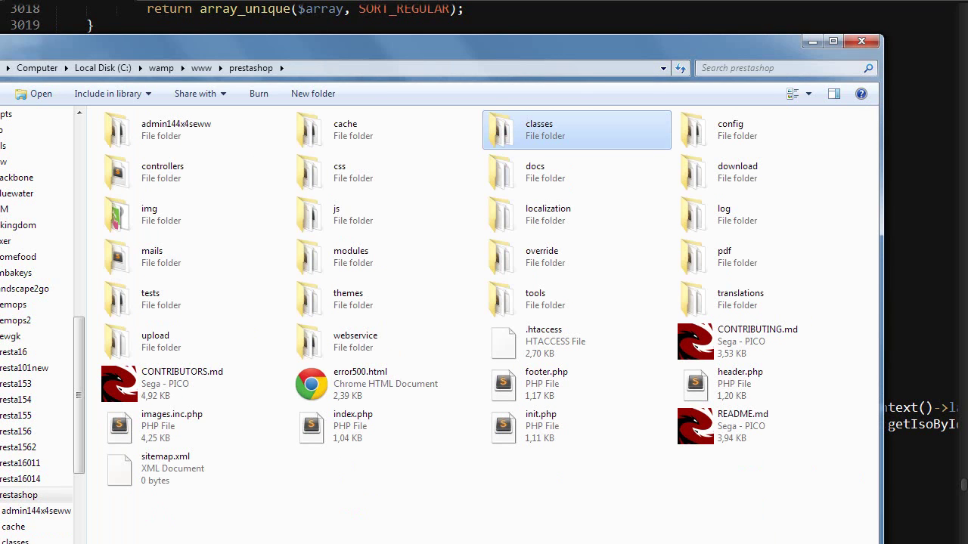
key("Right")
key("Return")
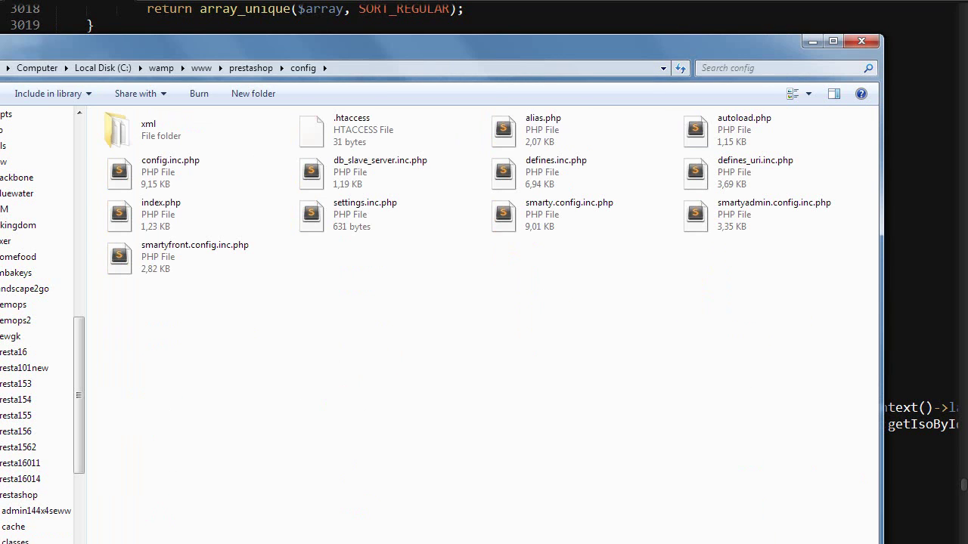
key("Right")
key("Return")
- Rename default_country_modules_list.xml to _default_country_modules_list.xml
left_click_drag(790, 295, 747, 125)
left_click(747, 126)
key("F2")
key("Home")
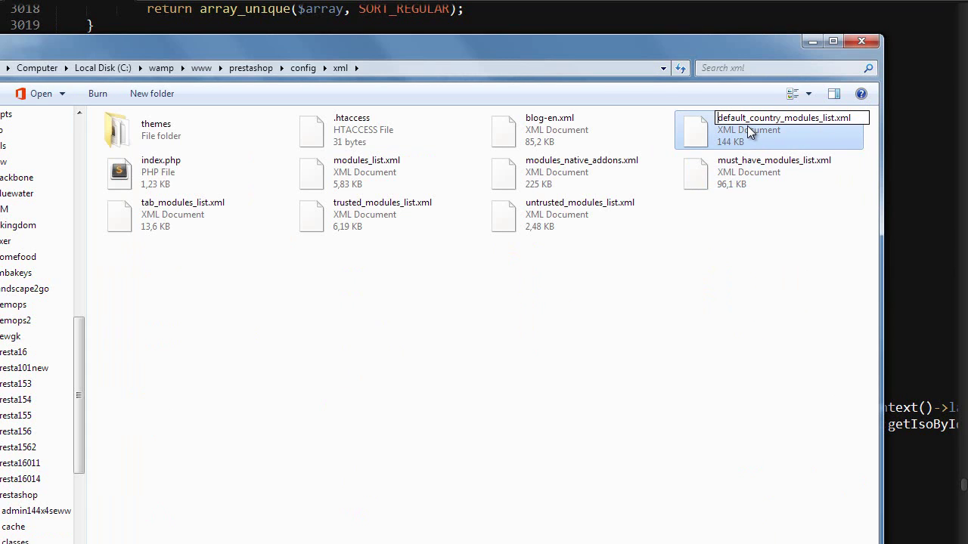
type("_")
- Rename must_have_modules_list.xml to _must_have_modules_list.xml
left_click(747, 172)
key("F2")
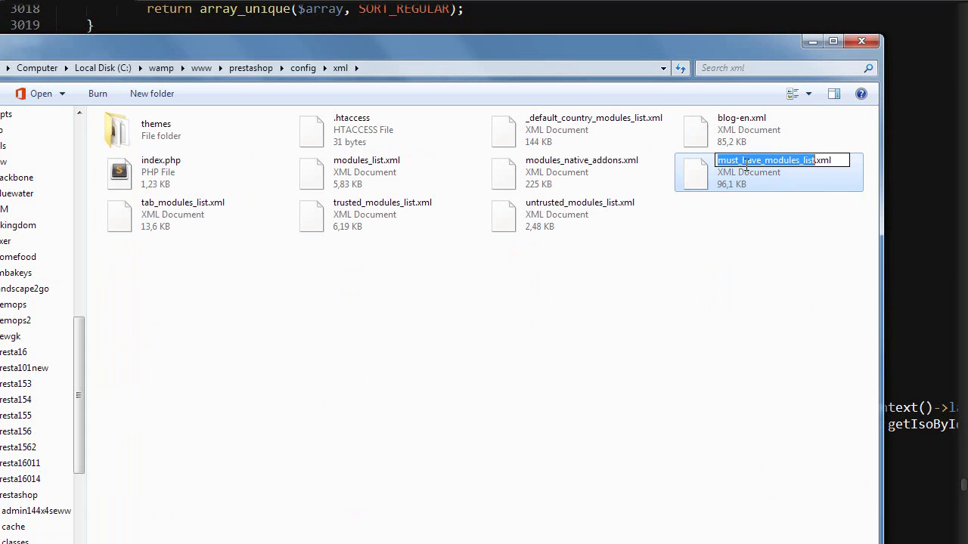
key("Home")
type("_")
key("Return")
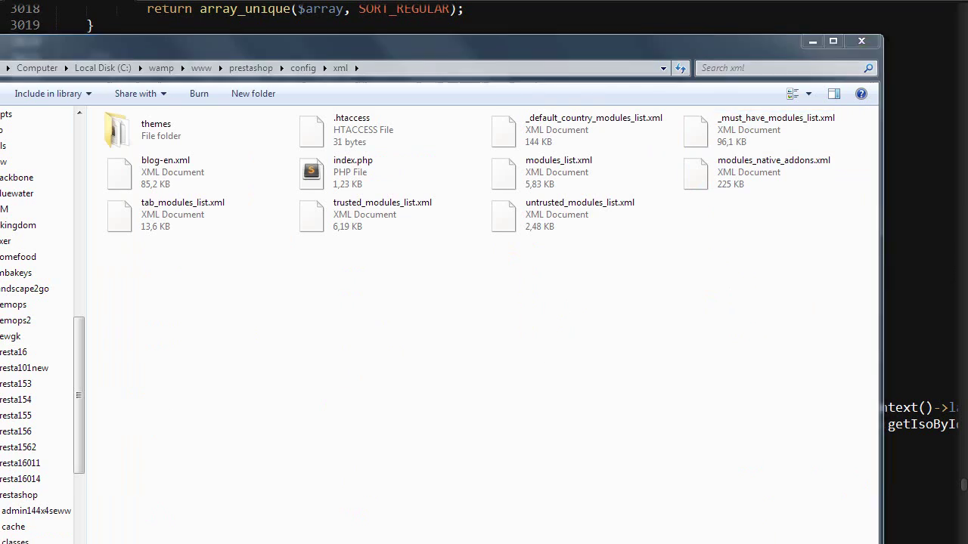
- Return to the PrestaShop modules list in the browser, reload it and look over the listed modules
key("alt+F4")
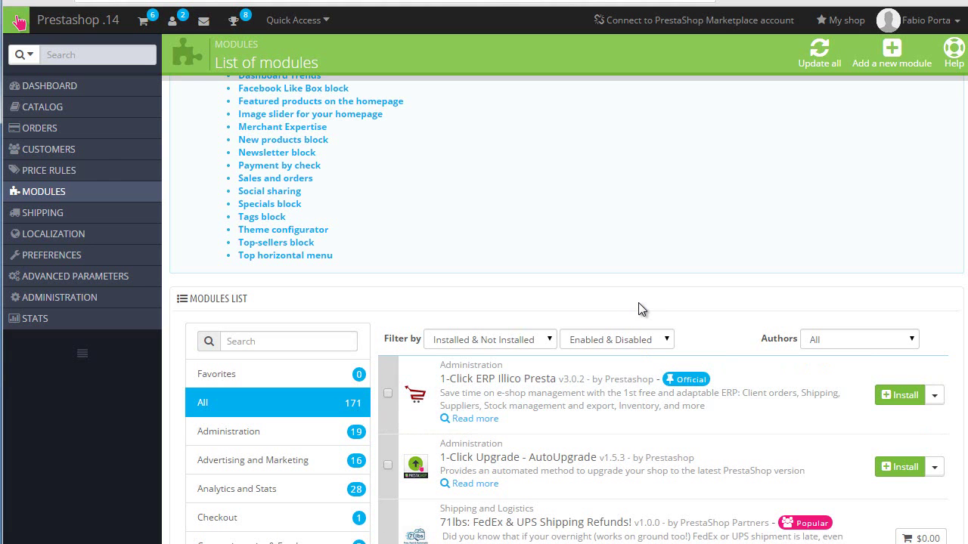
key("F5")
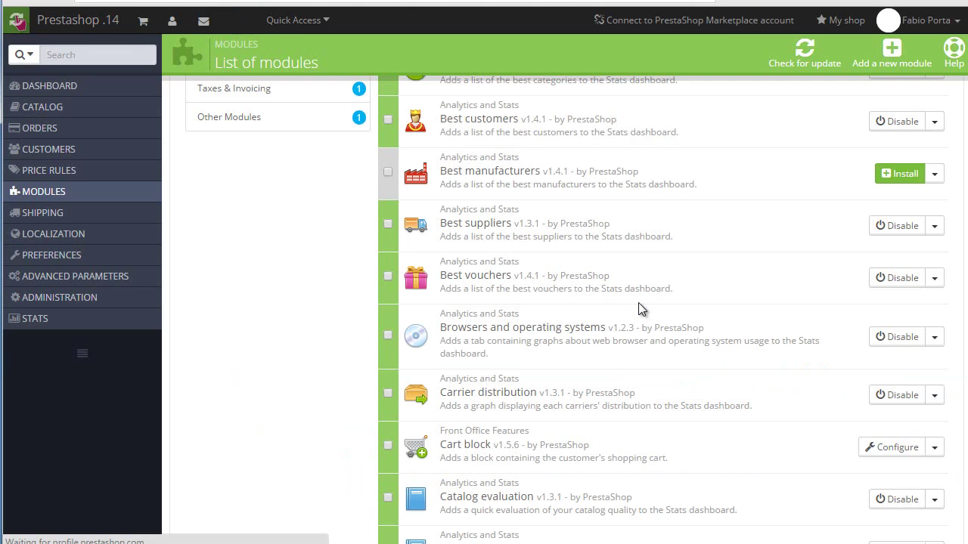
scroll(638, 311, "up", 4)
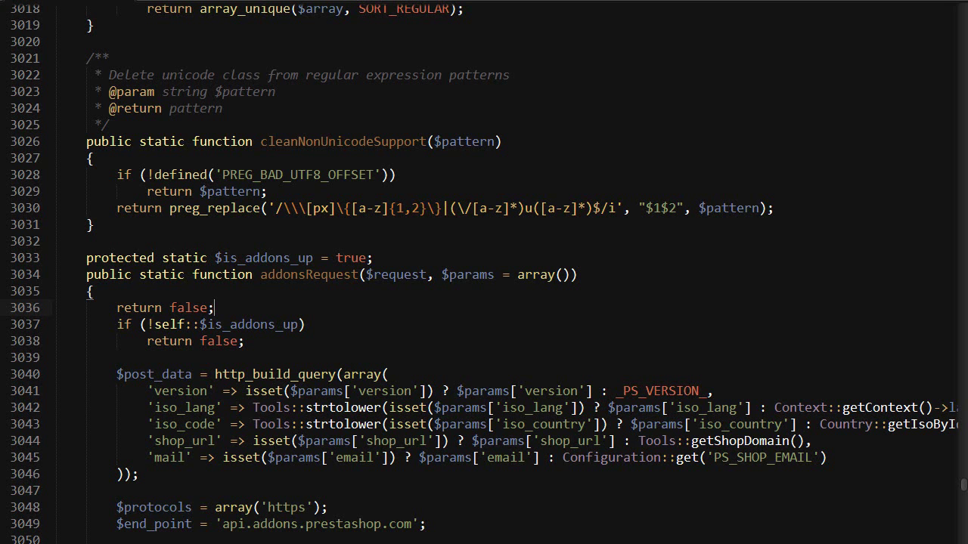
- Examine the request cases handled by the addonsRequest function in Tools.php and highlight its $request parameter
scroll(407, 347, "down", 5)
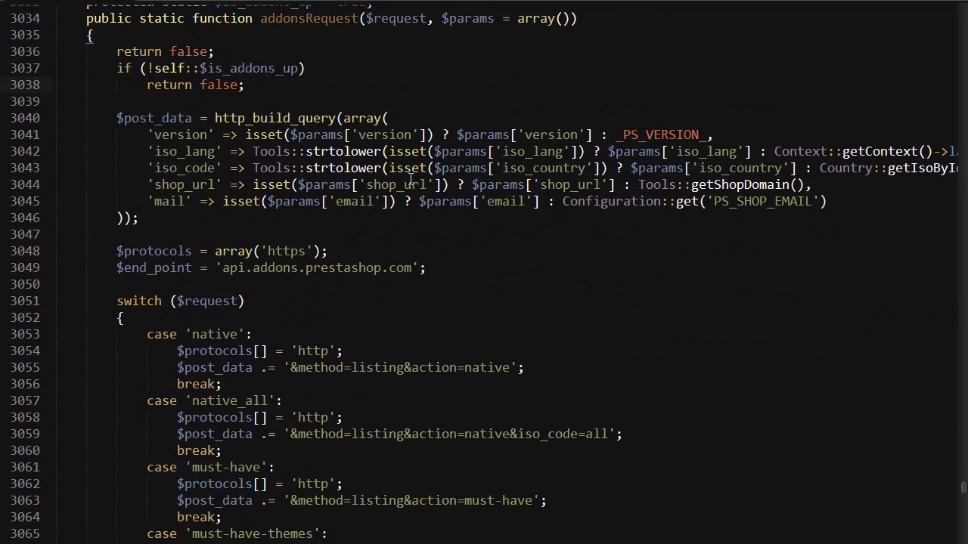
scroll(405, 197, "down", 3)
scroll(577, 353, "down", 7)
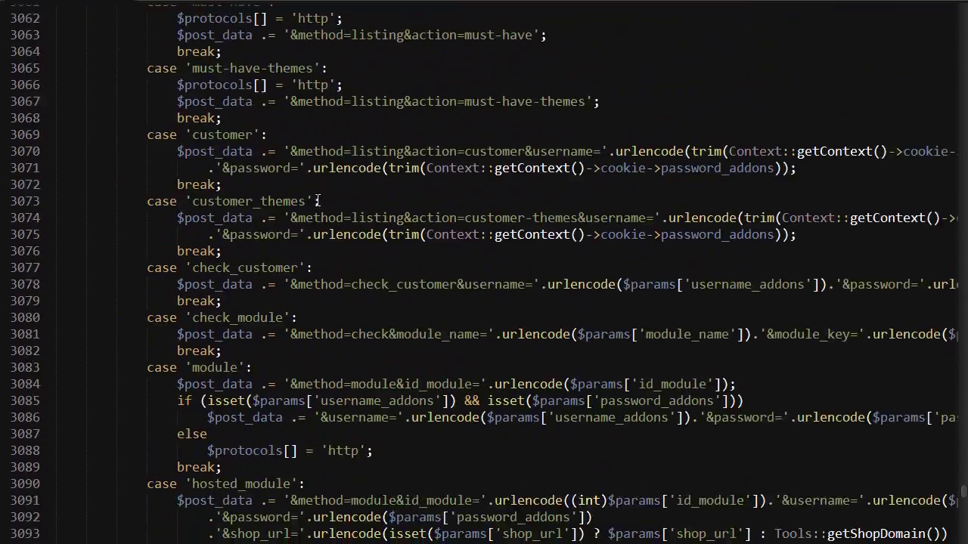
scroll(318, 200, "down", 4)
scroll(296, 184, "up", 15)
scroll(295, 181, "down", 9)
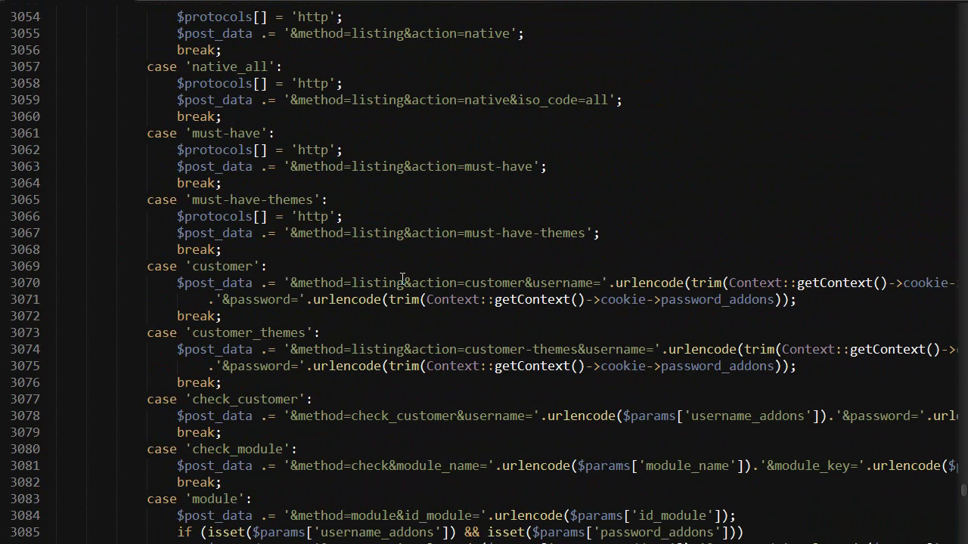
scroll(402, 280, "up", 8)
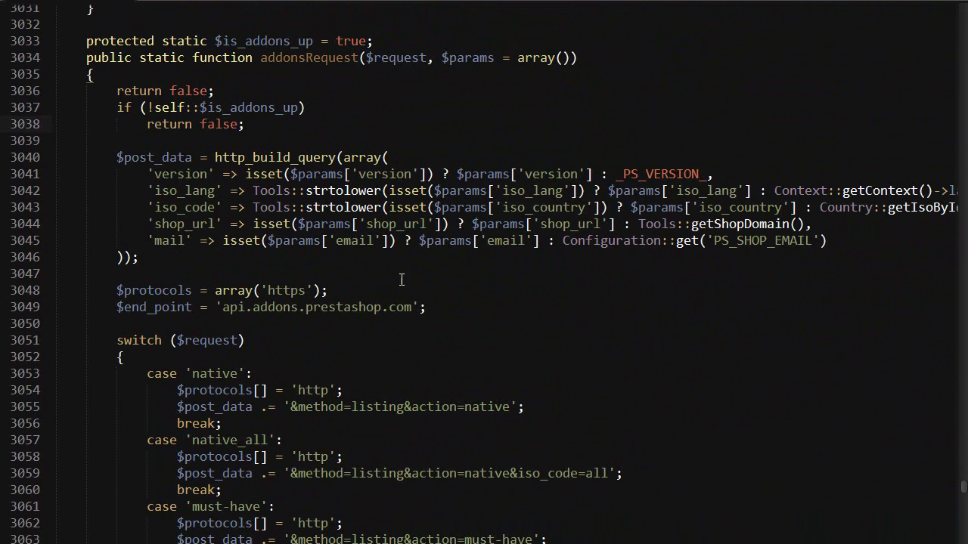
mouse_move(366, 58)
left_mouse_down()
mouse_move(443, 57)
mouse_move(427, 58)
left_mouse_up()
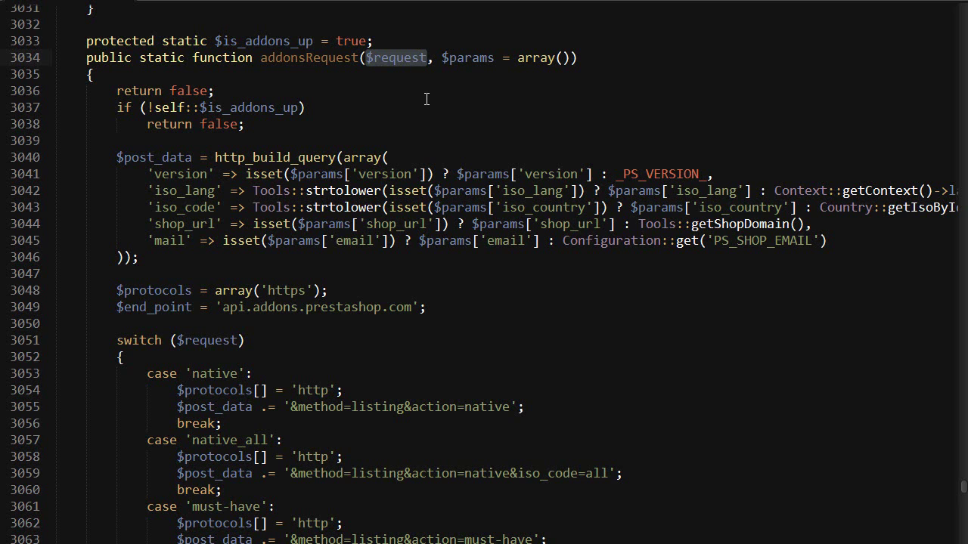
- Switch to the file explorer and inspect the module list files in config\xml, including modules_native_addons.xml and trusted_modules_list.xml
key("alt+Tab")
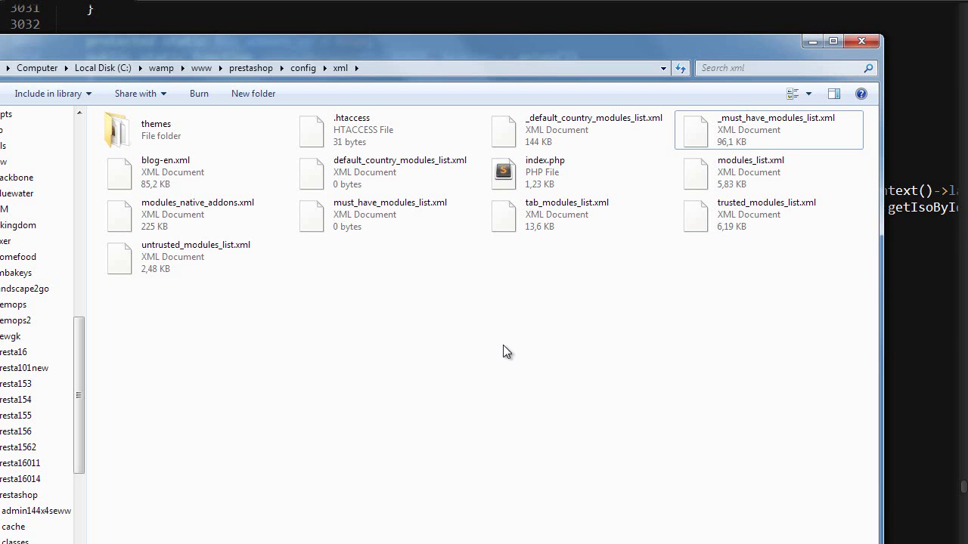
left_click(217, 217)
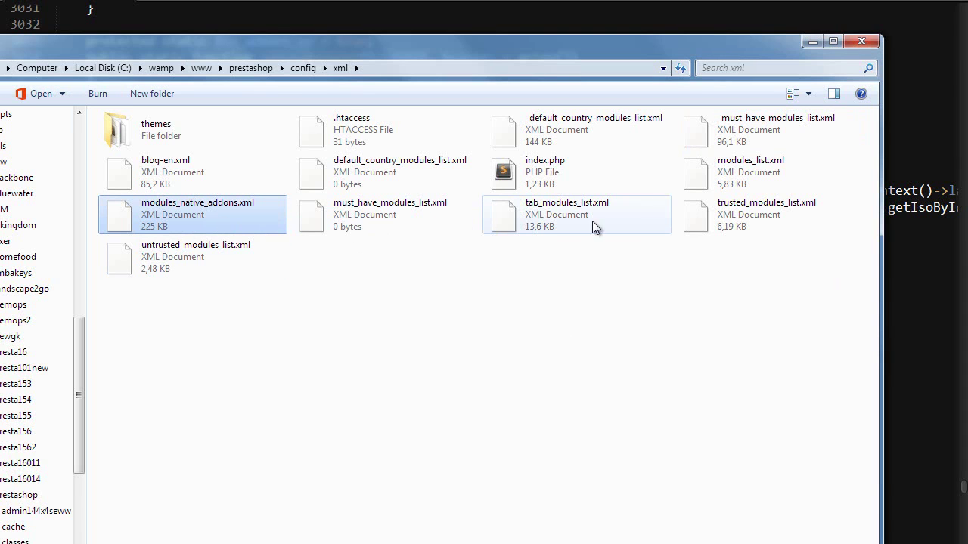
left_click(737, 217)
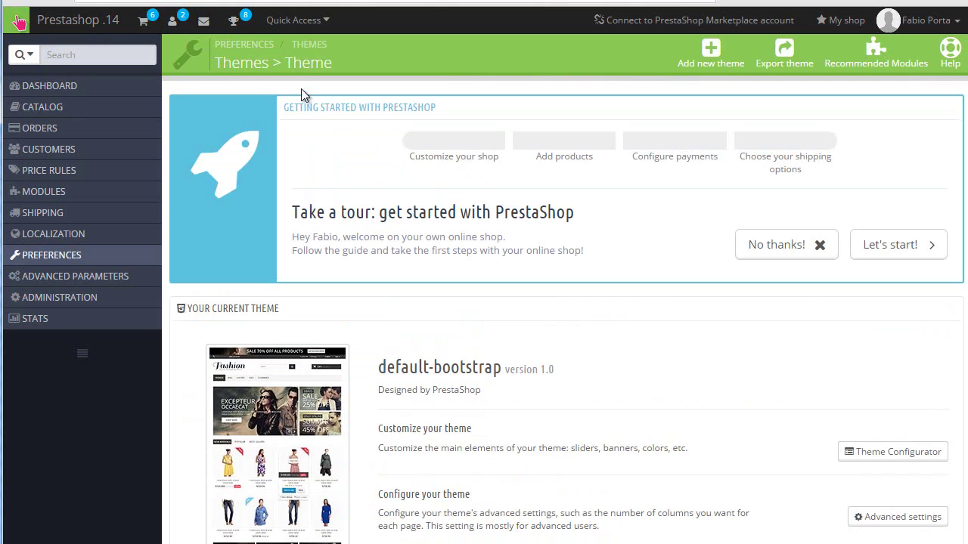
- Review the addons section of the Themes page, and open the prestashop controllers\admin folder in the file explorer
scroll(378, 201, "down", 1)
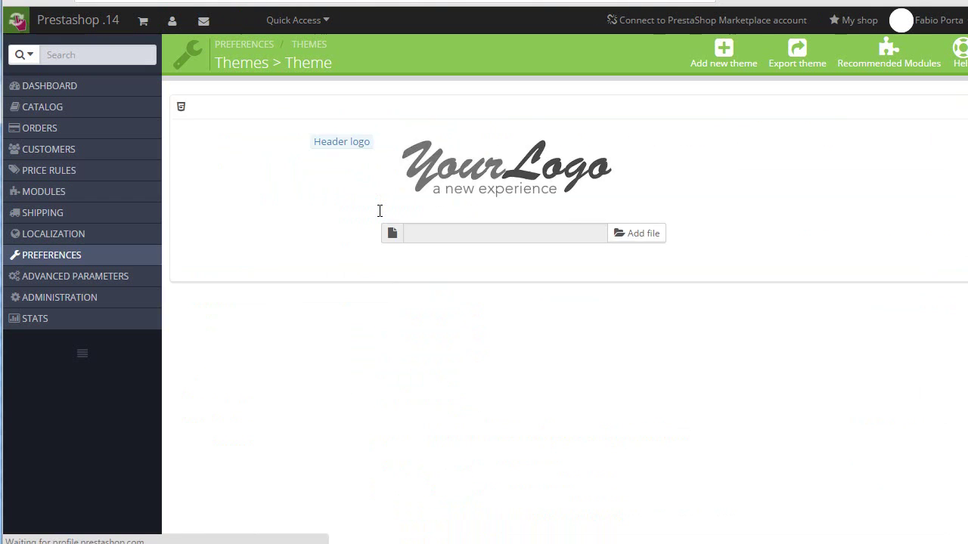
scroll(380, 211, "down", 8)
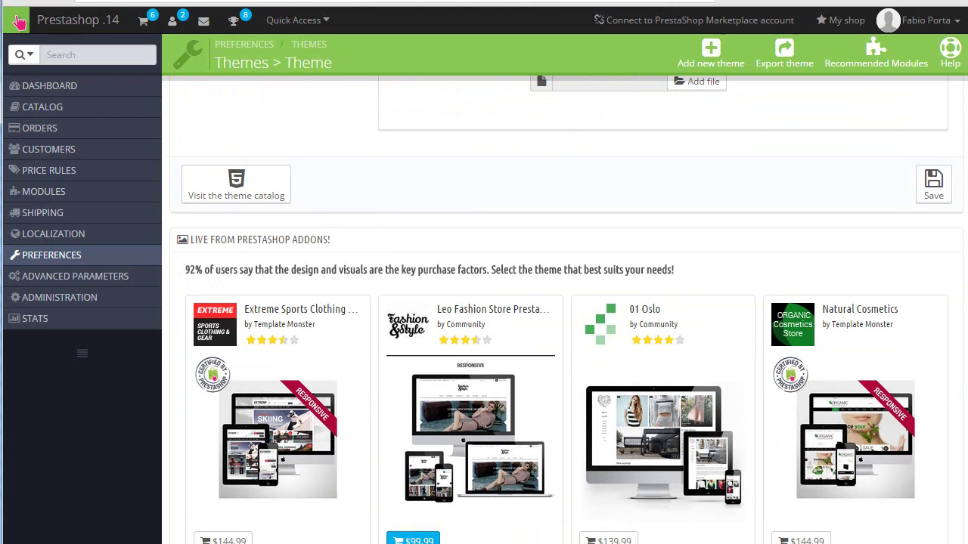
key("alt+Tab")
key("BackSpace")
key("BackSpace")
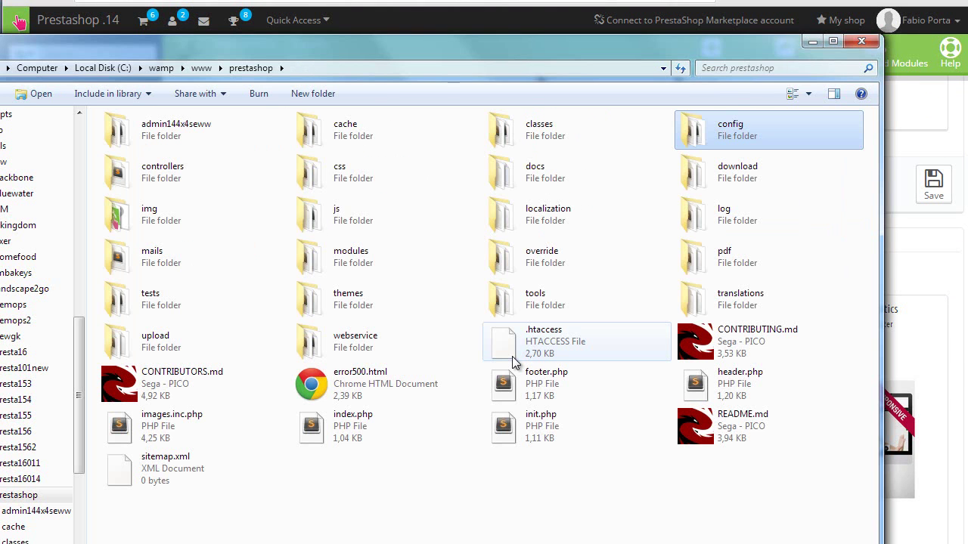
type("cont")
key("Return")
type("a")
key("Return")
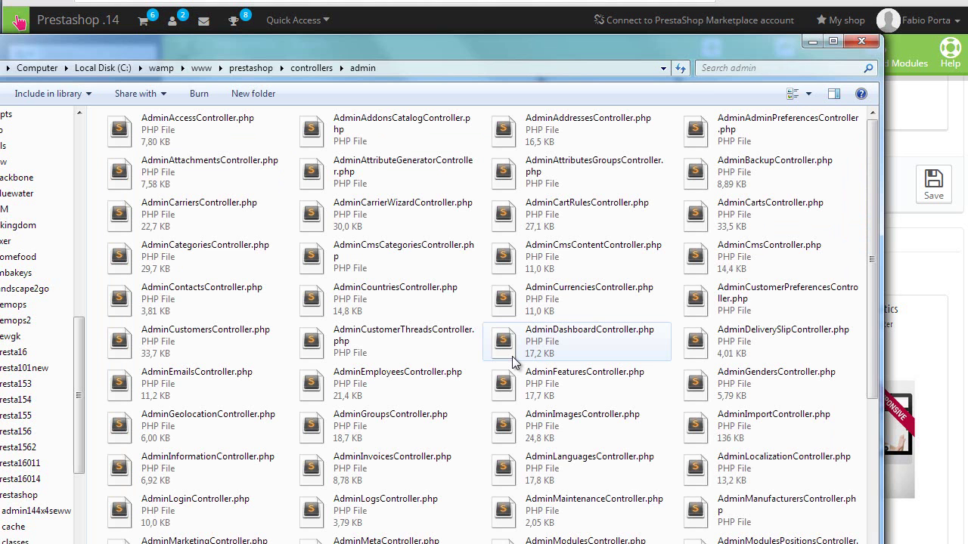
- Search the admin folder for "adminthe" and open AdminThemesController.php in the code editor
left_click(796, 66)
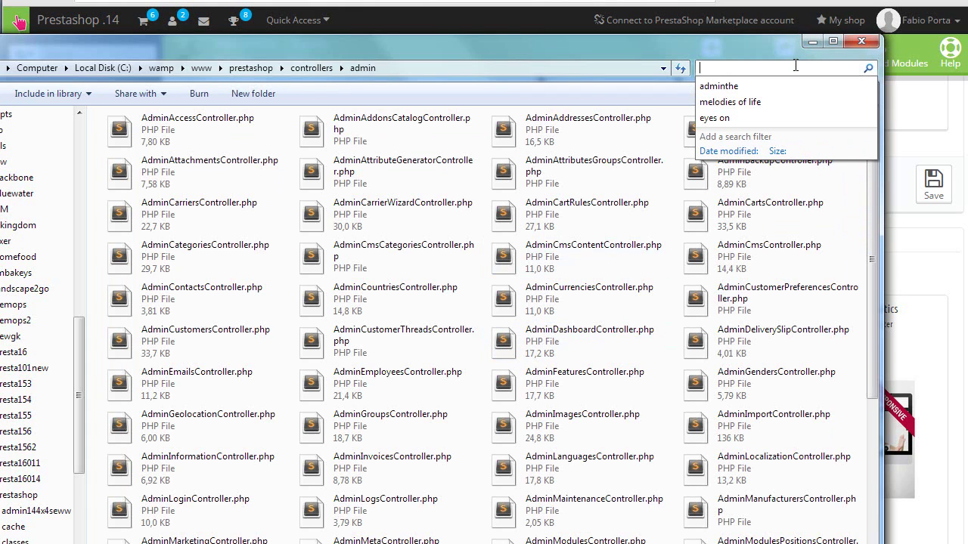
type("adminth")
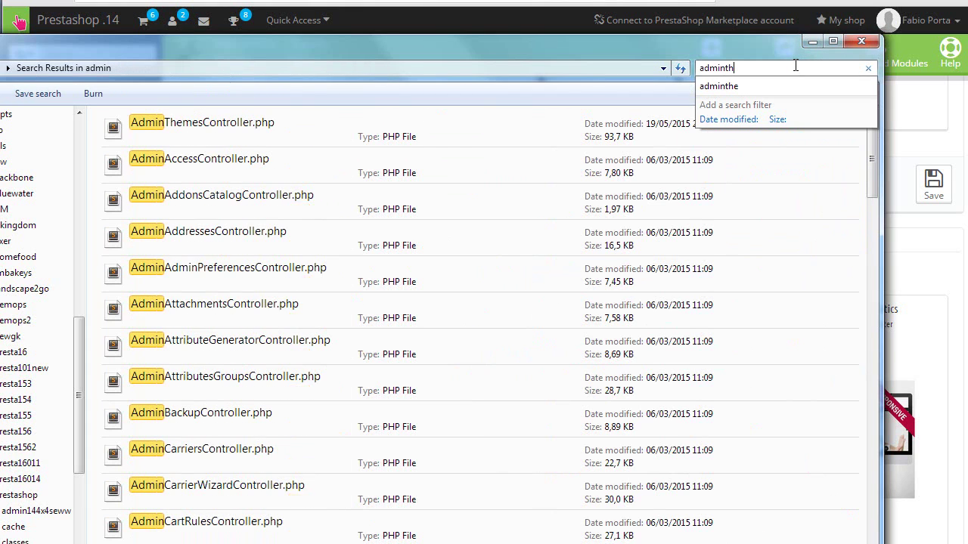
type("e")
double_click(184, 132)
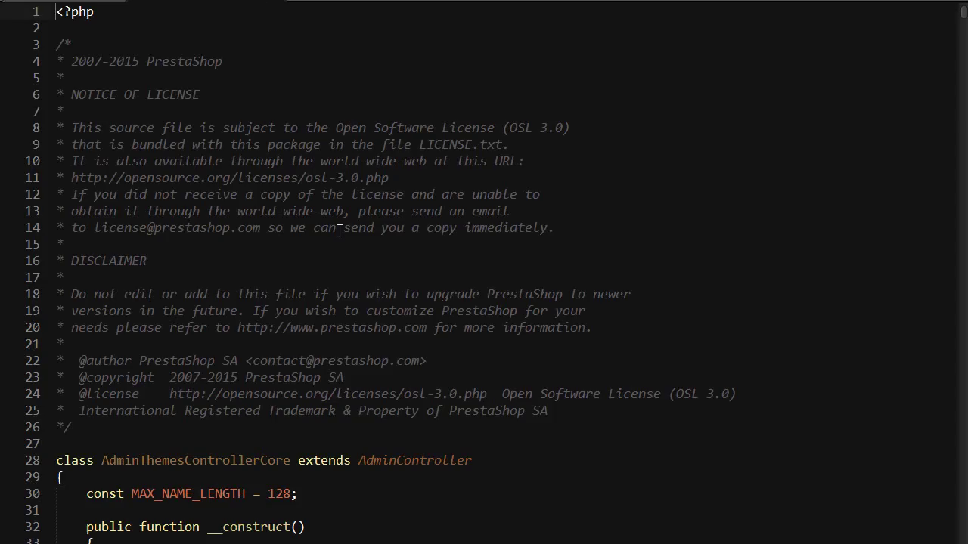
- Insert "die();" at the start of the ajaxProcessGetAddonsThemes function, and reload the Themes page in the browser
key("ctrl+r")
type("addons")
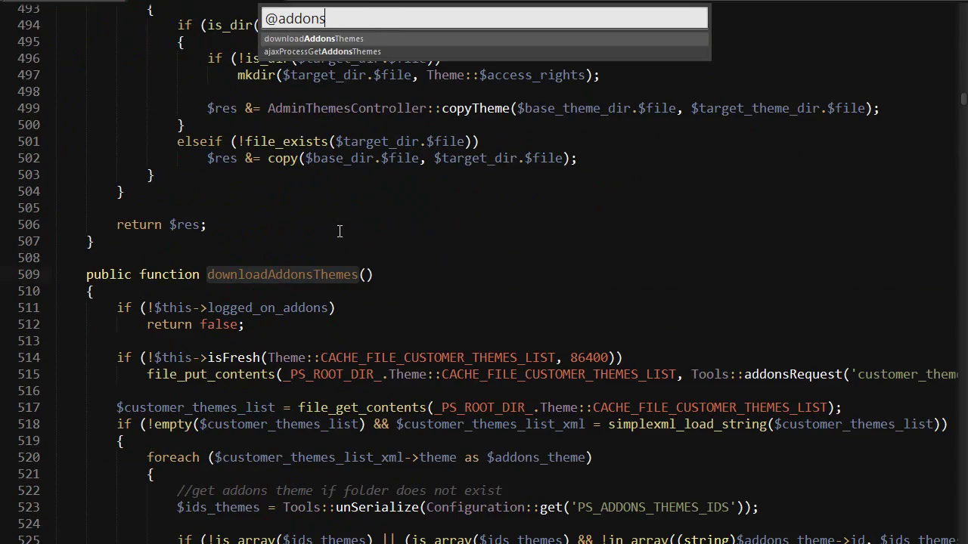
key("Down")
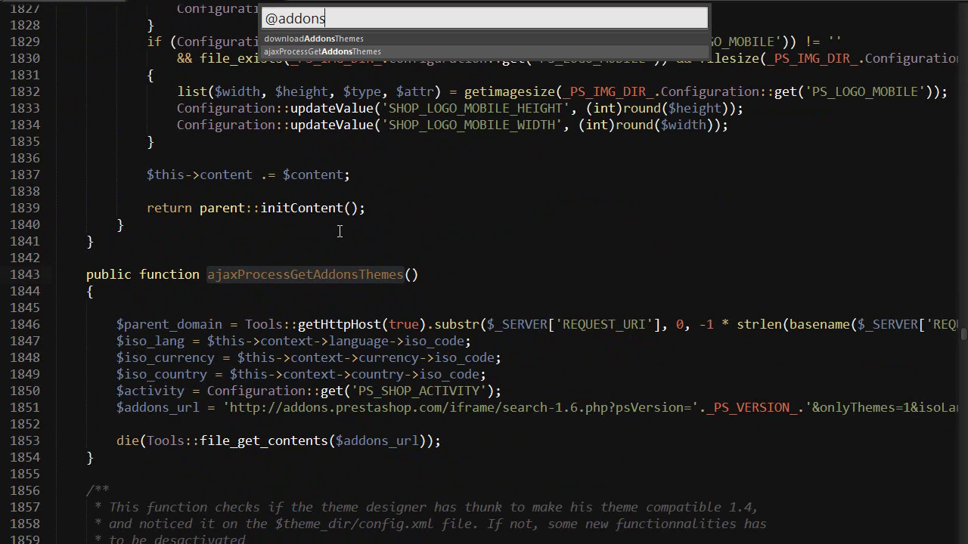
key("Return")
key("Down")
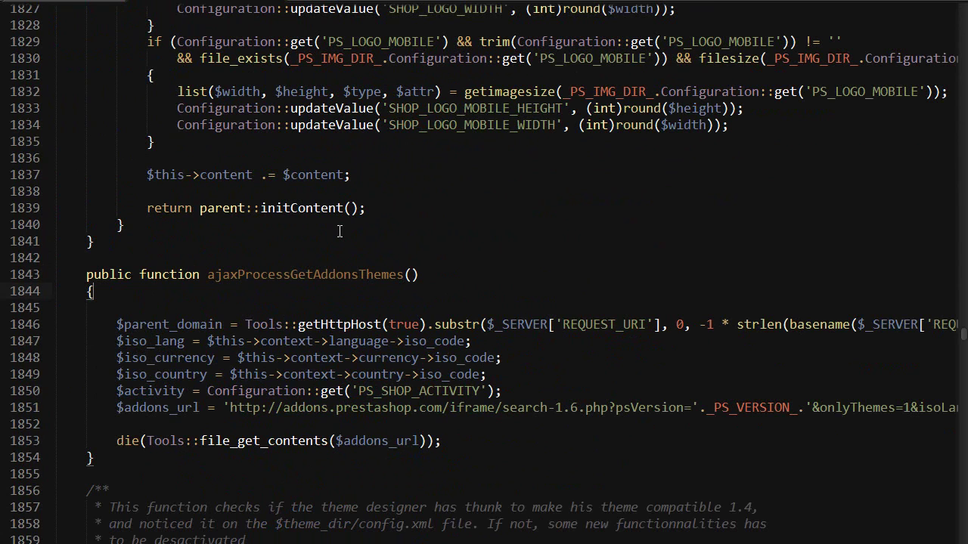
key("Return")
type("die();")
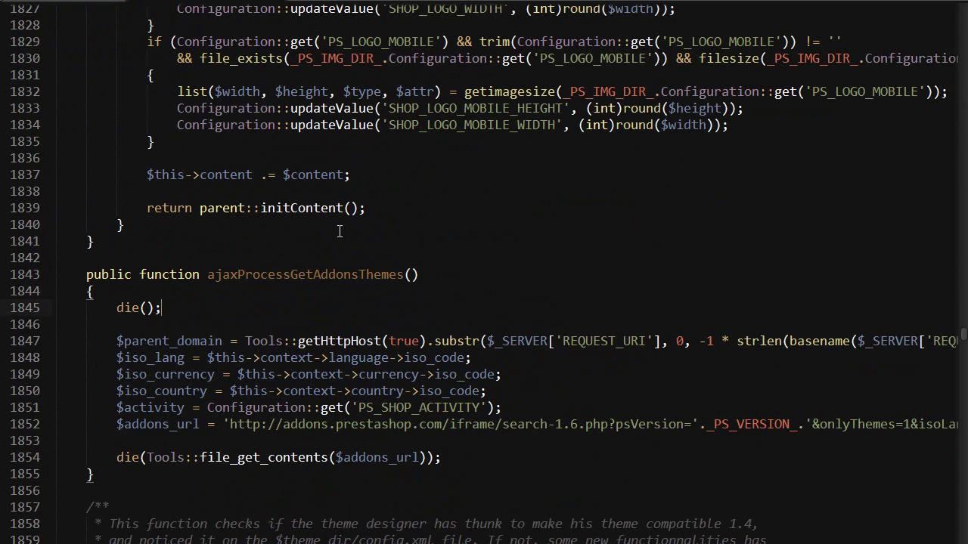
key("alt+Tab")
key("F5")
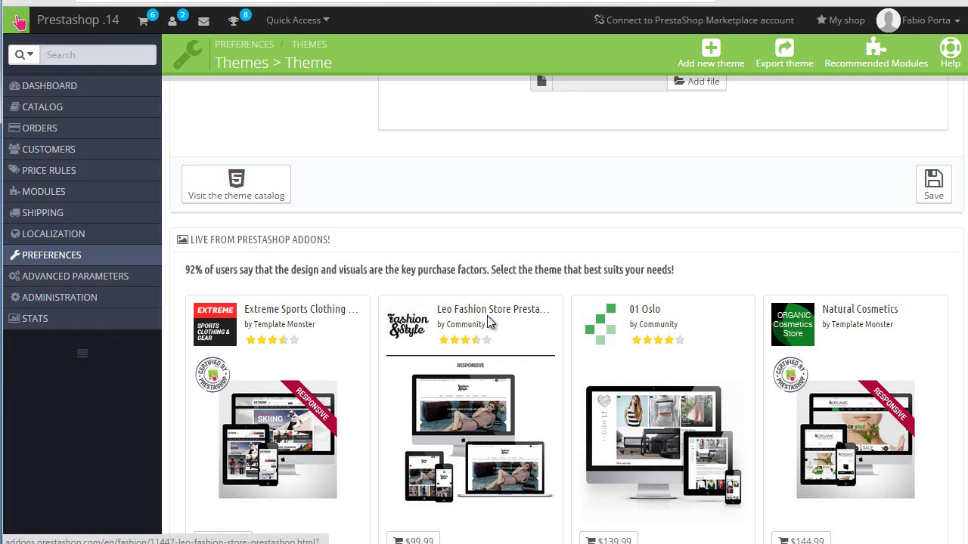